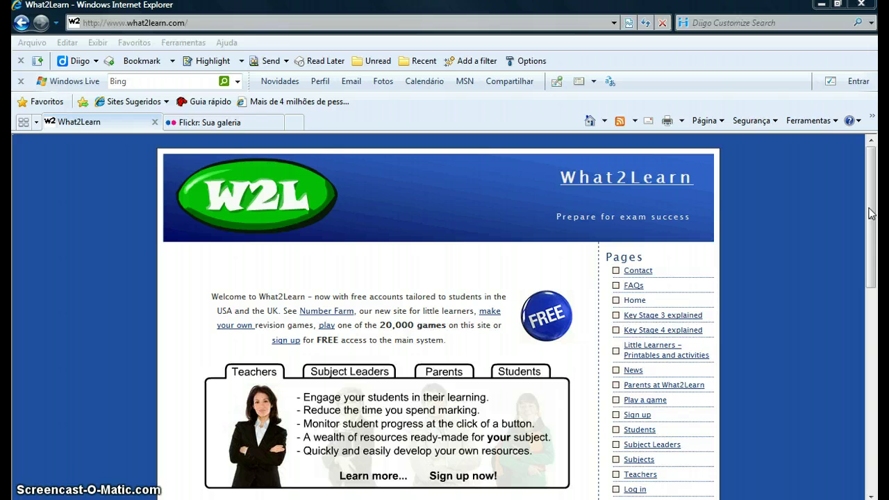
Step: Open What2Learn's Games: Create OR Play page and browse the Hangman, Wordsearch, Anagram and other game types
left_click_drag(871, 213, 873, 262)
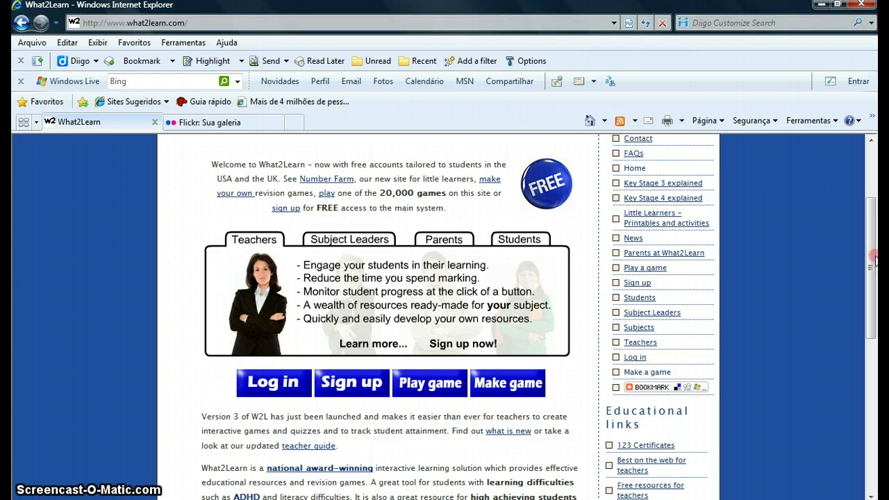
right_click(876, 231)
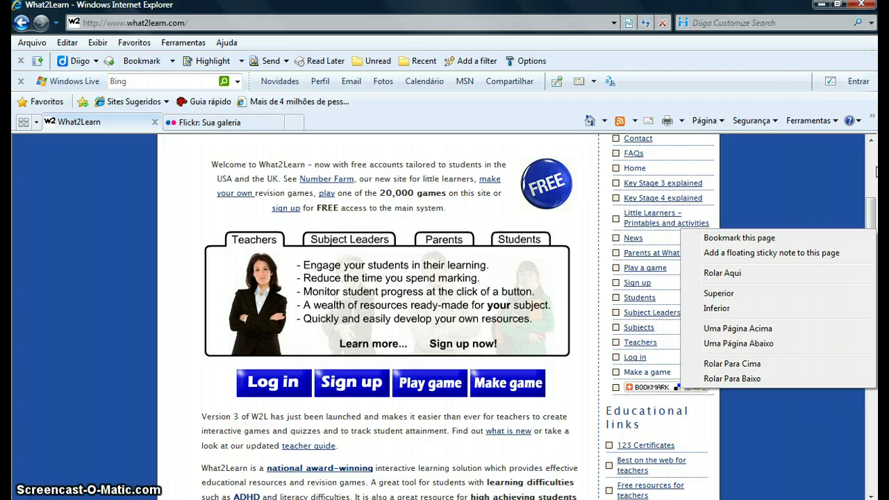
left_click(874, 202)
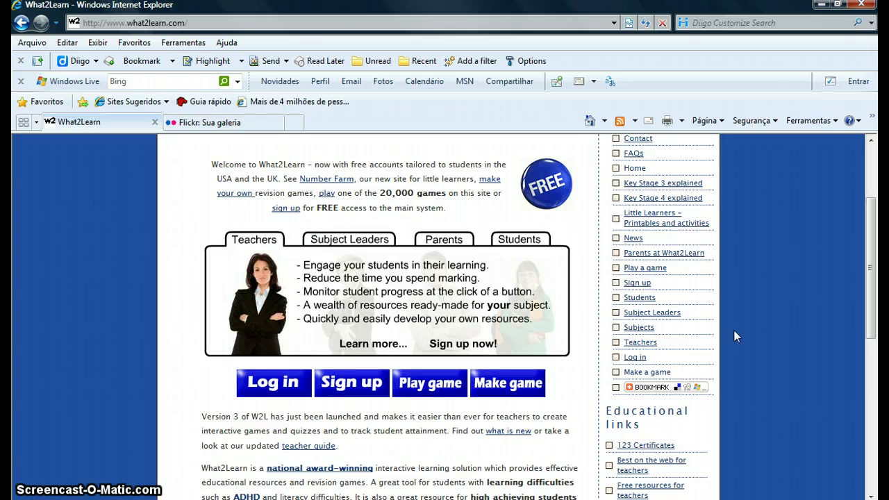
left_click(674, 377)
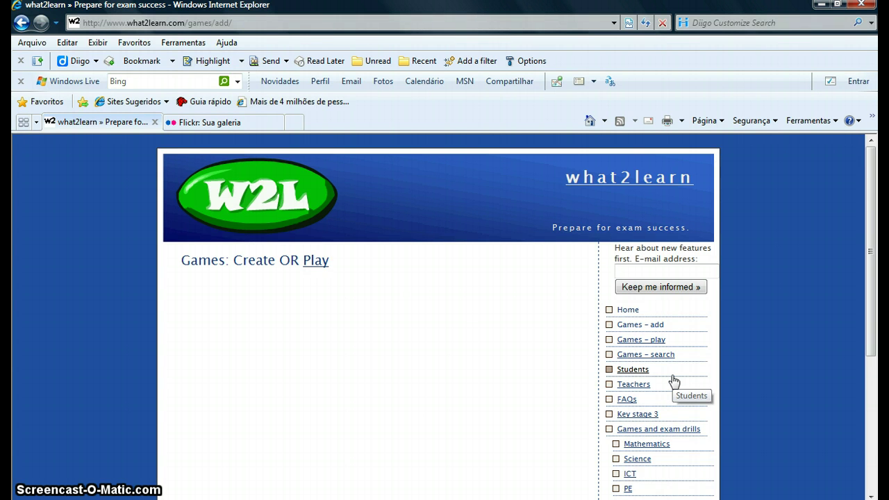
scroll(674, 381, "down", 1)
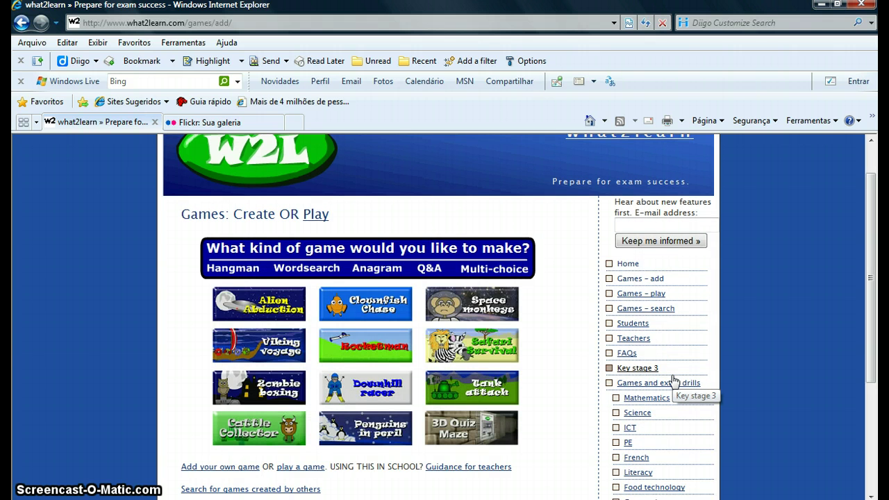
scroll(673, 380, "up", 1)
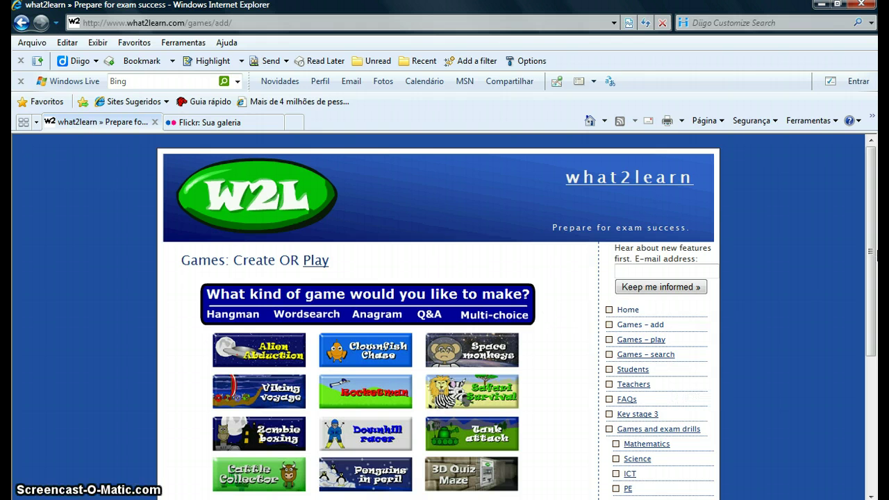
left_click_drag(872, 256, 452, 258)
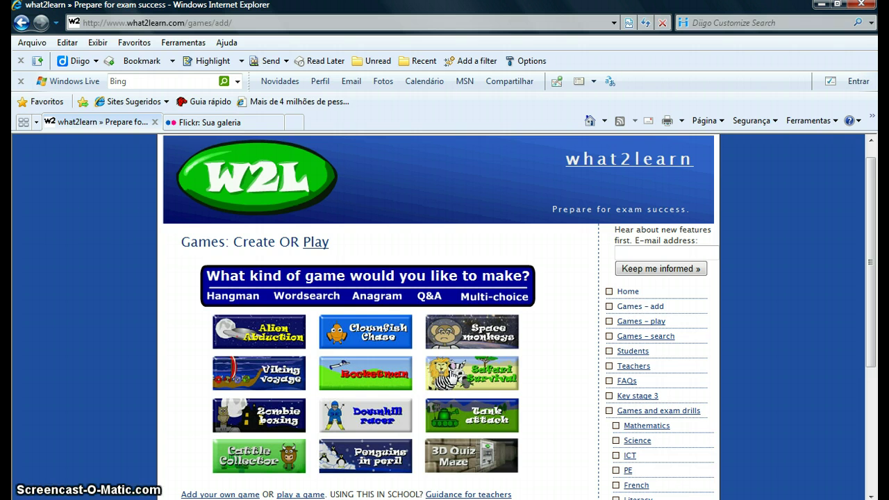
Step: Select the Safari Survival hangman game and continue to its word-entry form
left_click(490, 373)
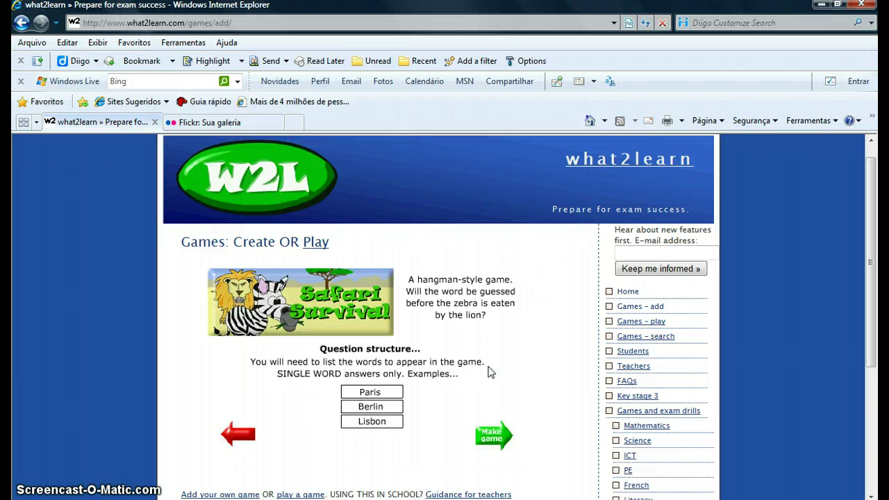
left_click(492, 438)
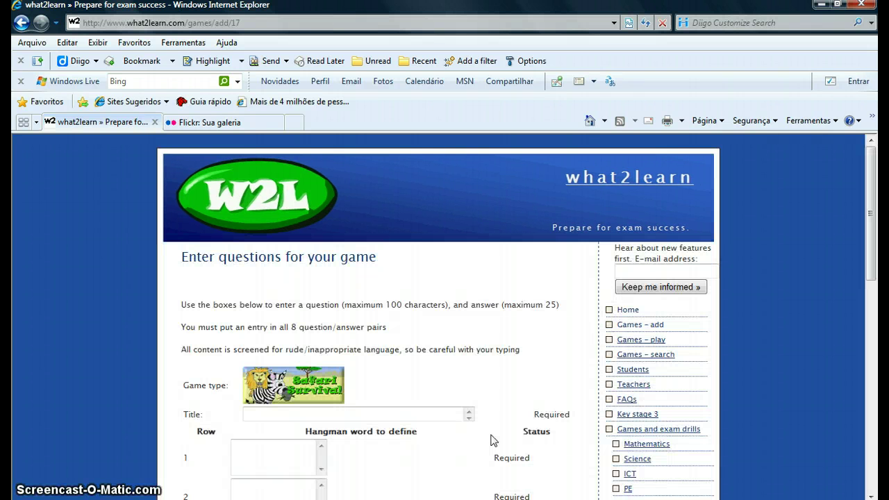
Step: Enter 'Alphabet Fun 1' as the game's title
scroll(491, 441, "down", 4)
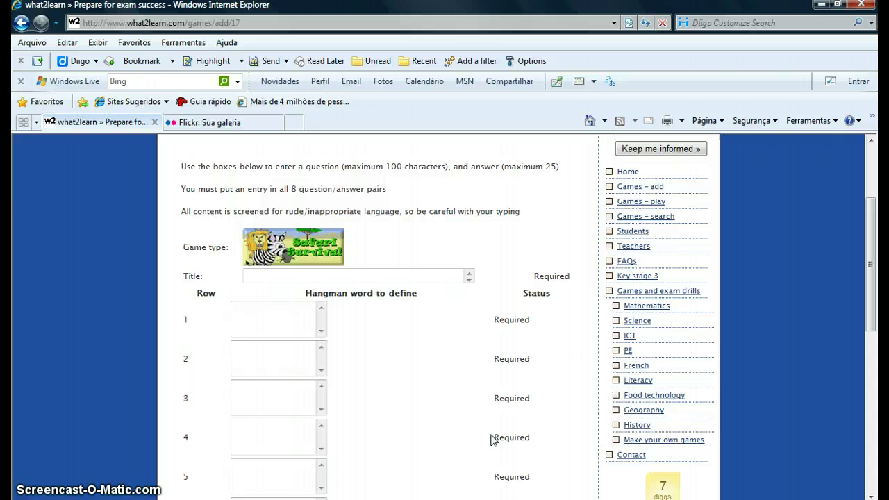
left_click(379, 271)
type("Alpha")
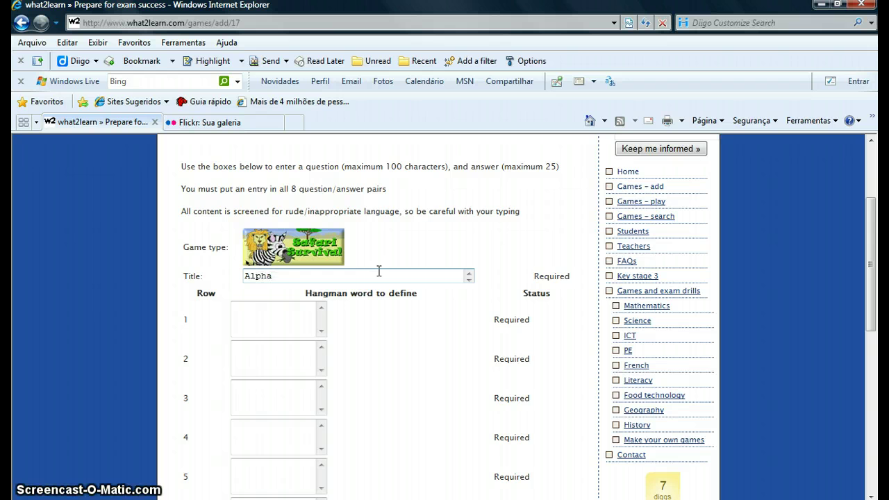
type("bet Fun 1")
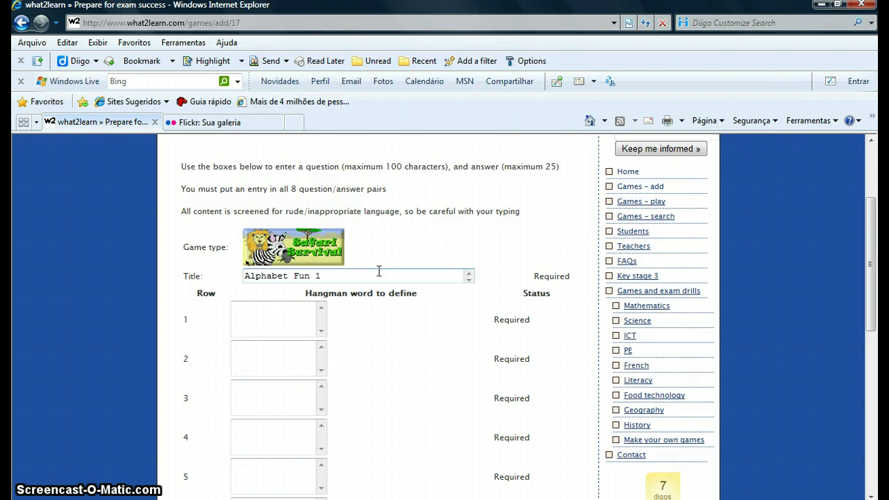
key("Tab")
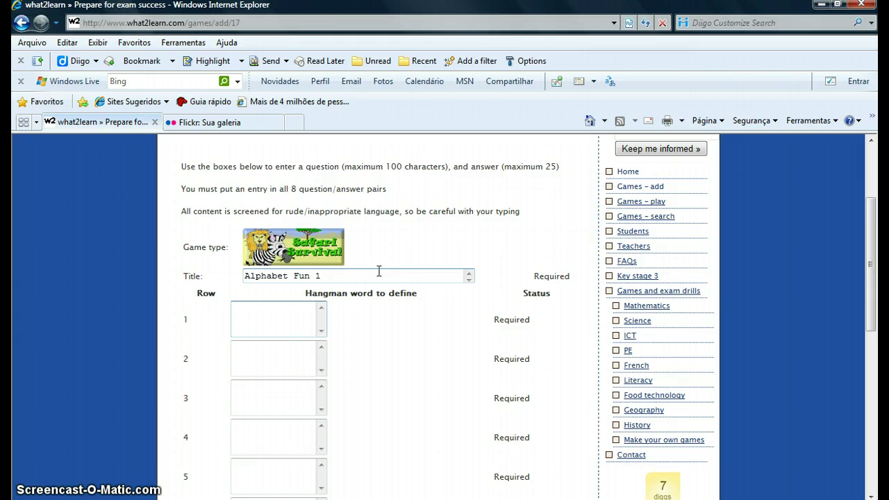
Step: Enter apple, ball, cat, dog and egg in hangman rows 1–5
type("appl")
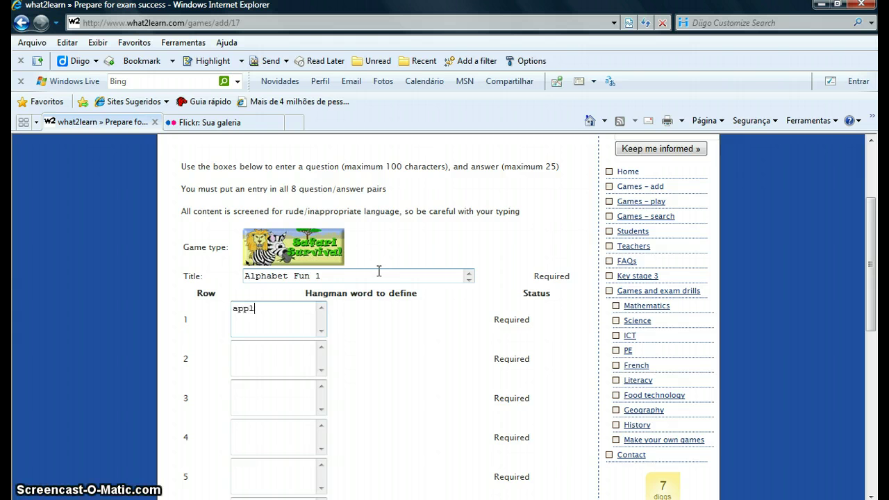
type("e")
key("Tab")
type("ball")
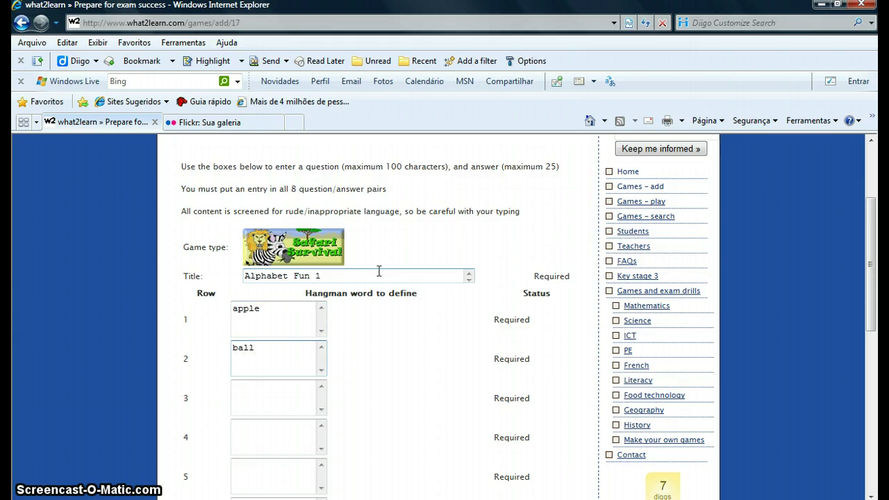
key("Tab")
type("cat")
key("Tab")
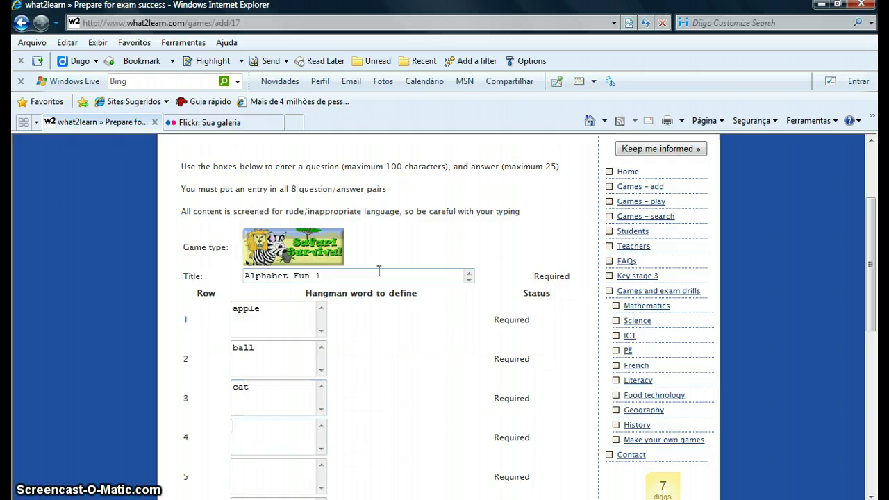
type("dog")
key("Tab")
type("egg")
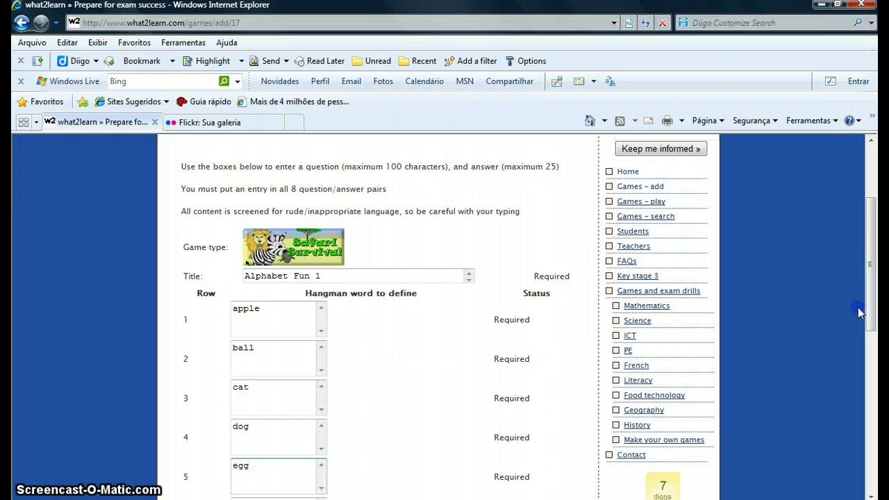
Step: Enter fish, game and hat in hangman rows 6–8
left_click_drag(872, 321, 870, 406)
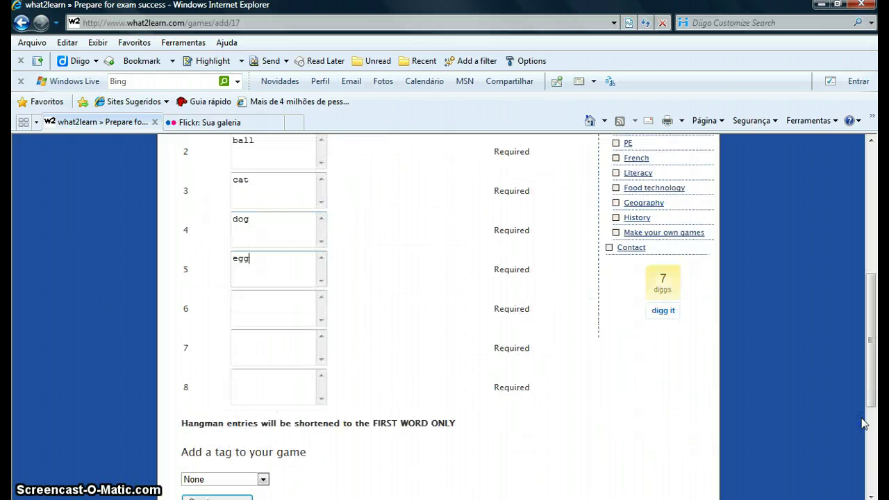
left_click(302, 304)
type("fish")
key("Tab")
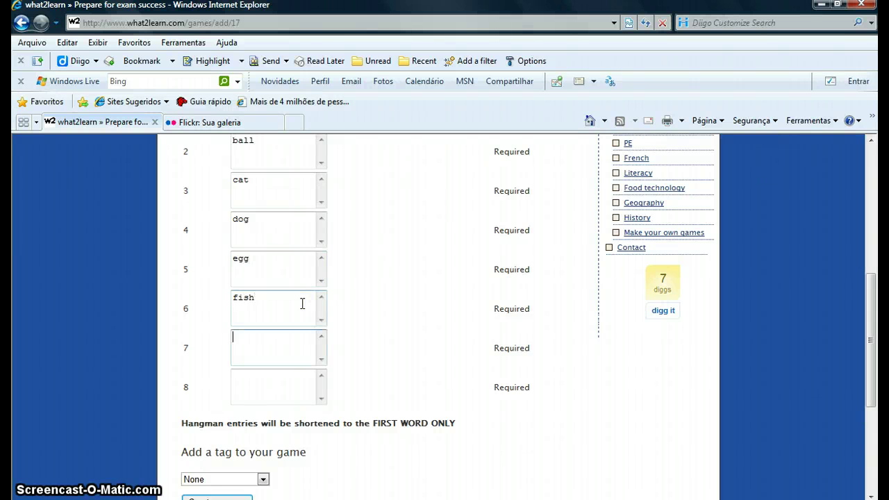
type("game")
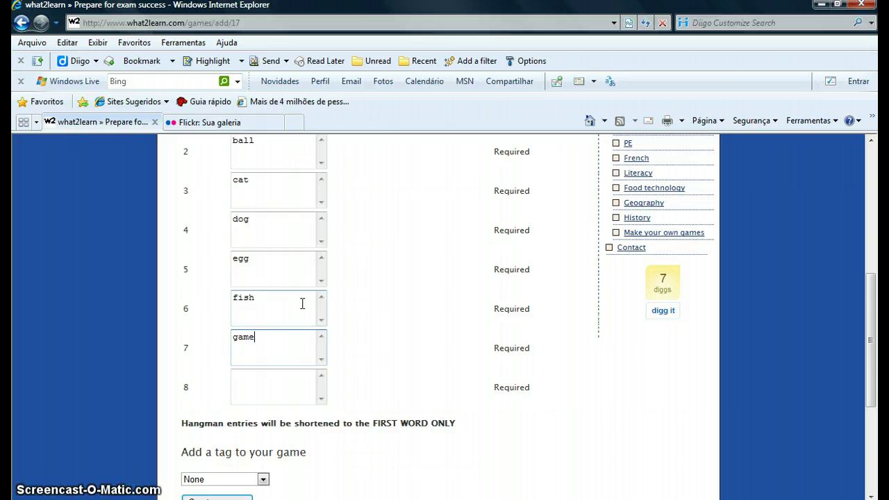
key("Tab")
type("hat")
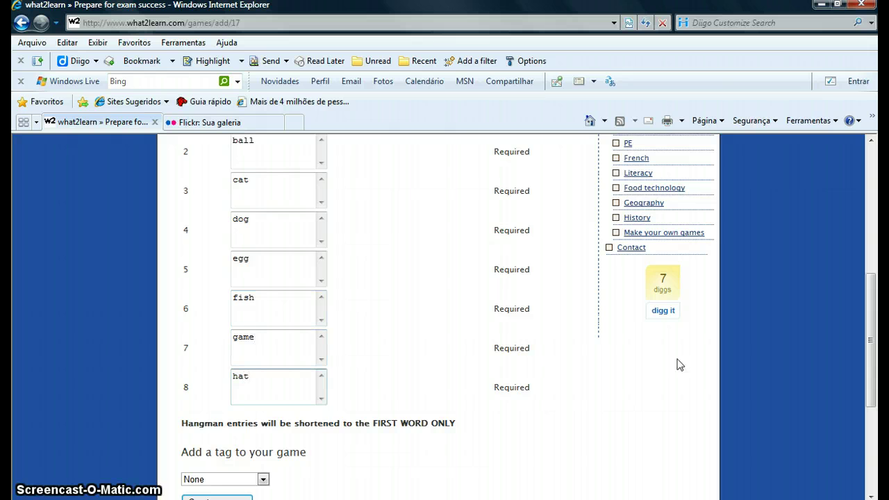
left_click_drag(872, 302, 854, 363)
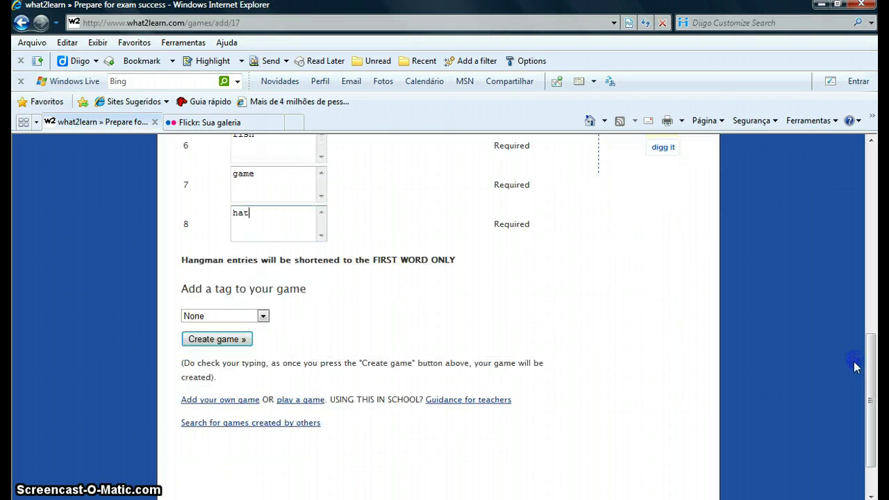
Step: Create the game, saved as game 24732, and open the Alphabet Fun 1 play page
left_click(248, 343)
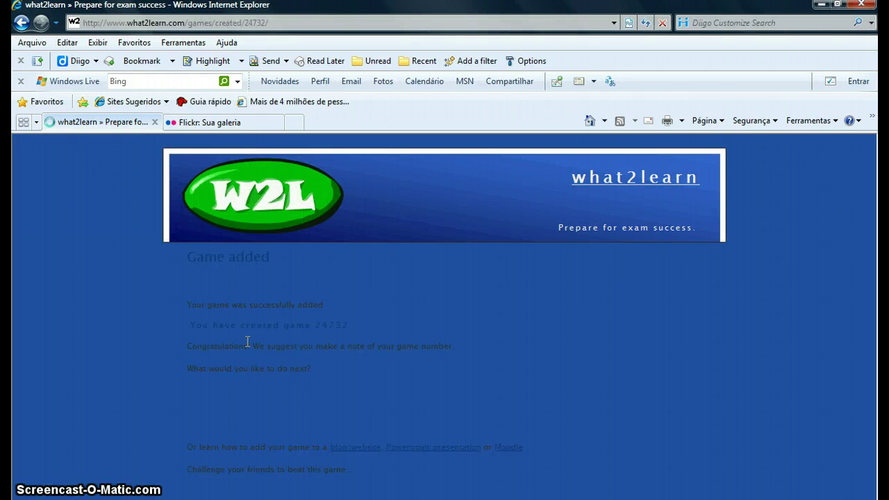
scroll(249, 345, "down", 1)
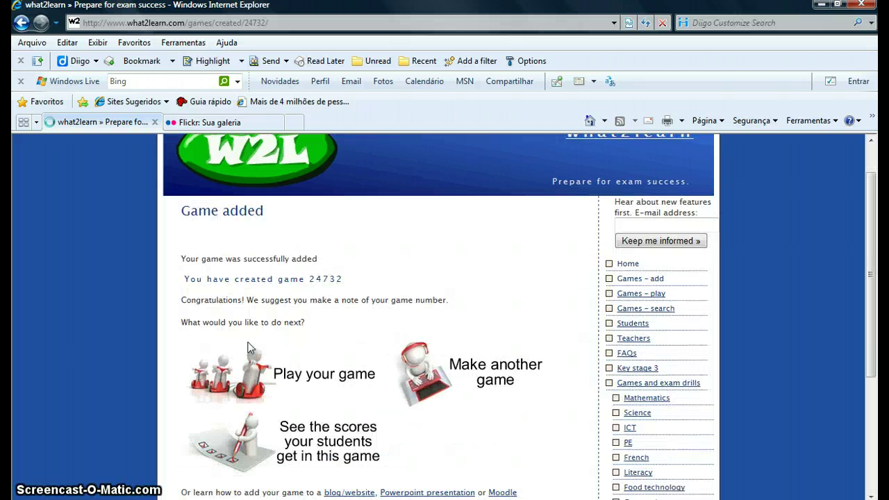
scroll(249, 348, "down", 1)
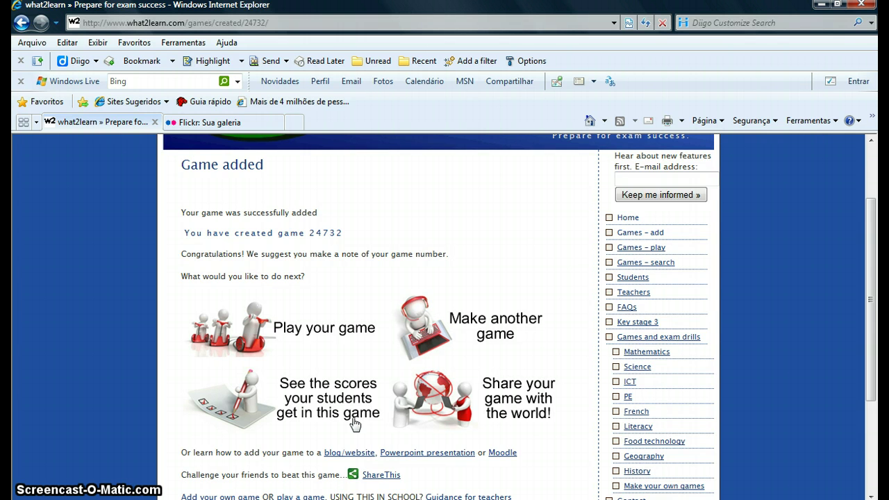
left_click(314, 329)
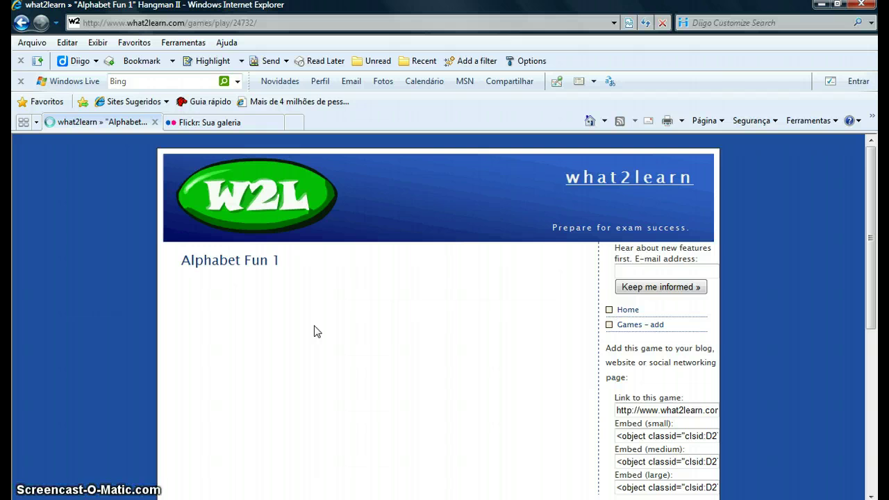
Step: Test-play Alphabet Fun 1 by guessing the letters L, S and H
scroll(314, 331, "down", 1)
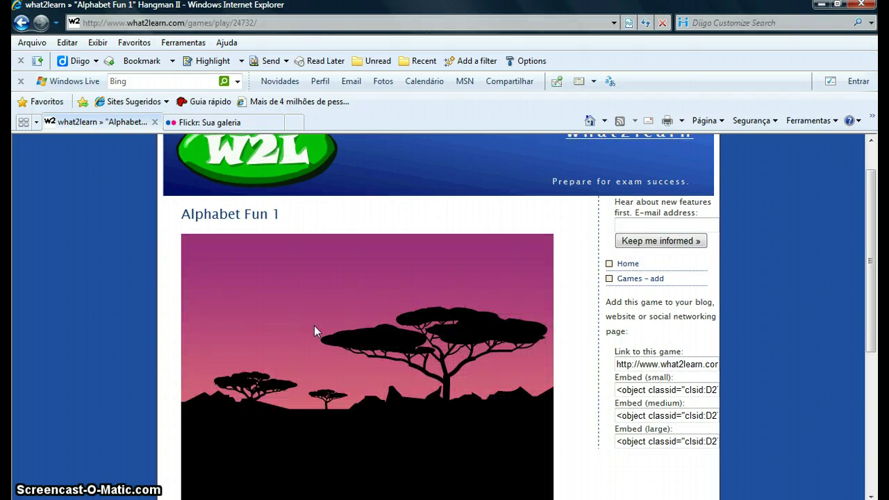
scroll(314, 331, "down", 1)
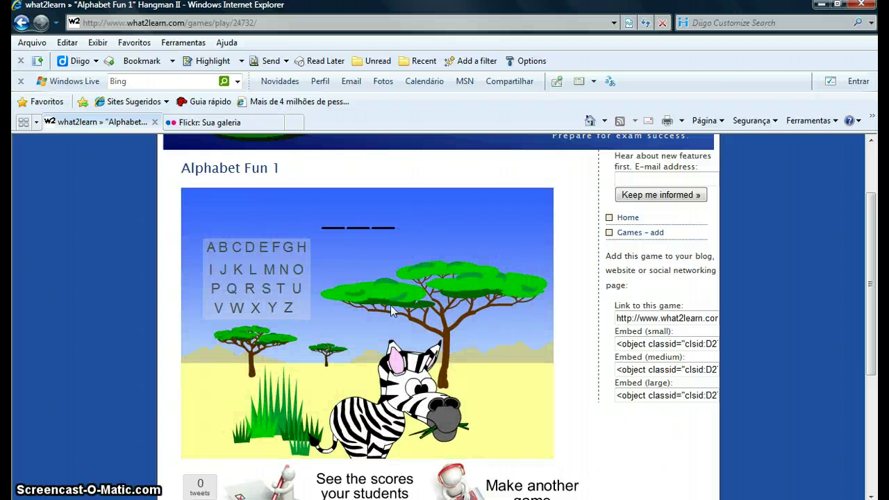
left_click(252, 280)
left_click(269, 292)
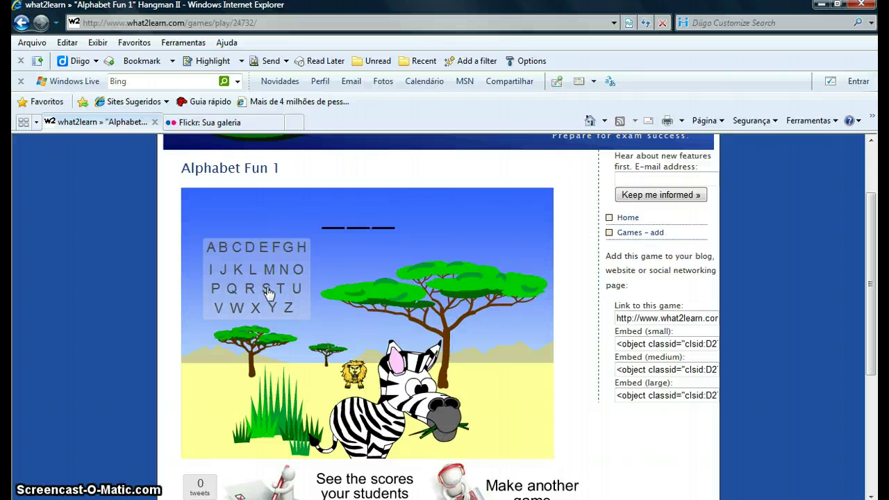
left_click(301, 250)
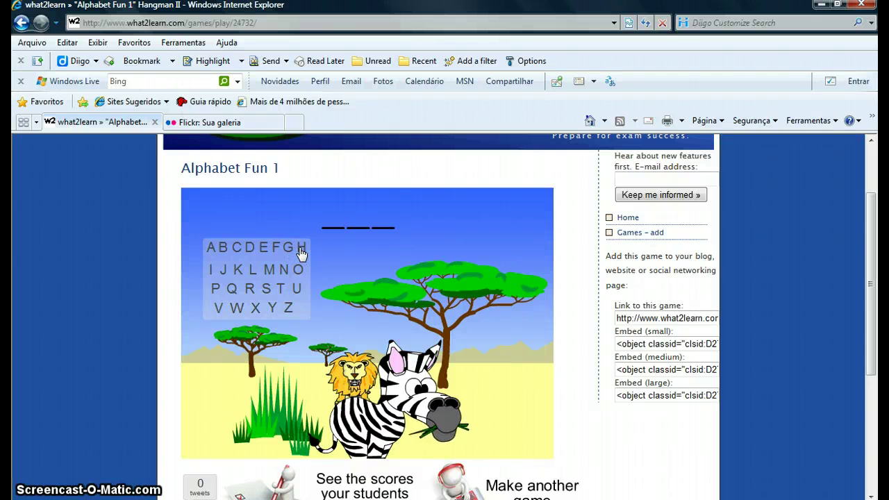
Step: Guess E, then copy the game's medium-size embed code
left_click(263, 253)
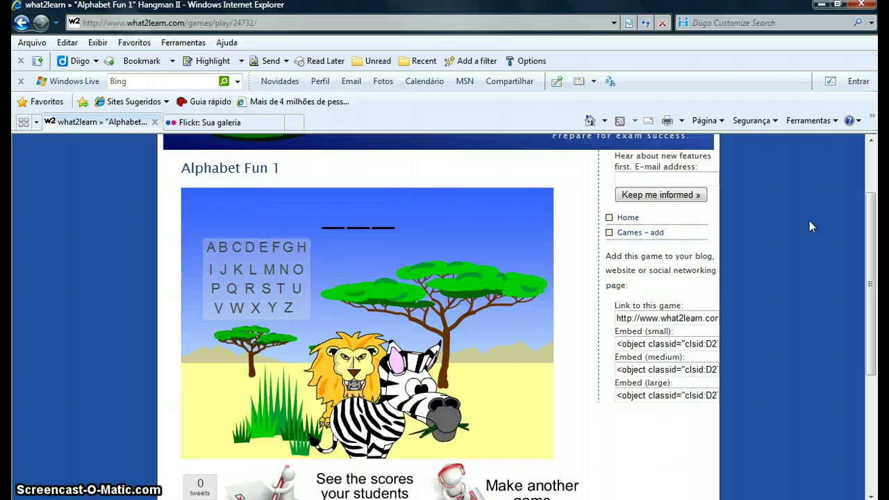
mouse_move(874, 243)
left_mouse_down()
mouse_move(874, 280)
mouse_move(874, 248)
left_mouse_up()
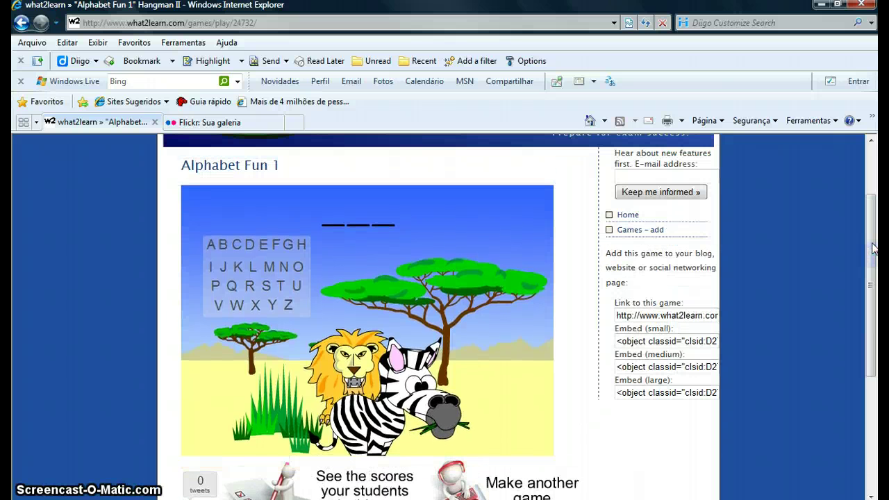
left_click(665, 370)
right_click(666, 372)
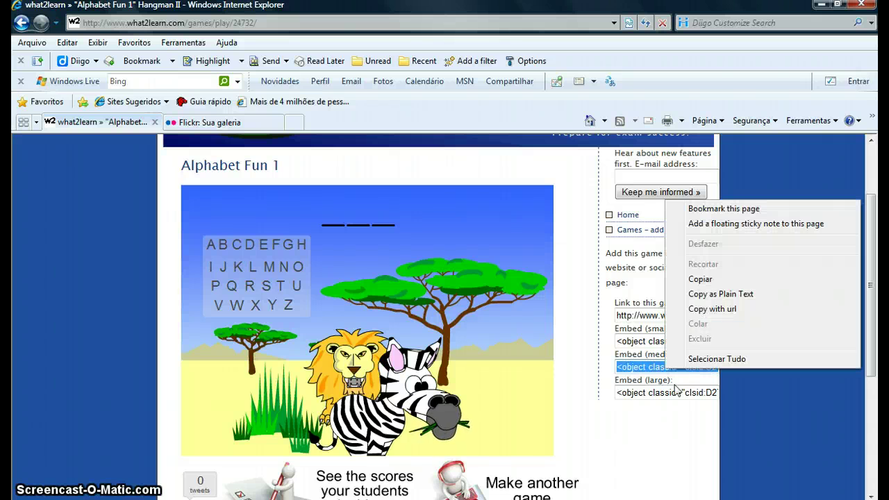
left_click(700, 280)
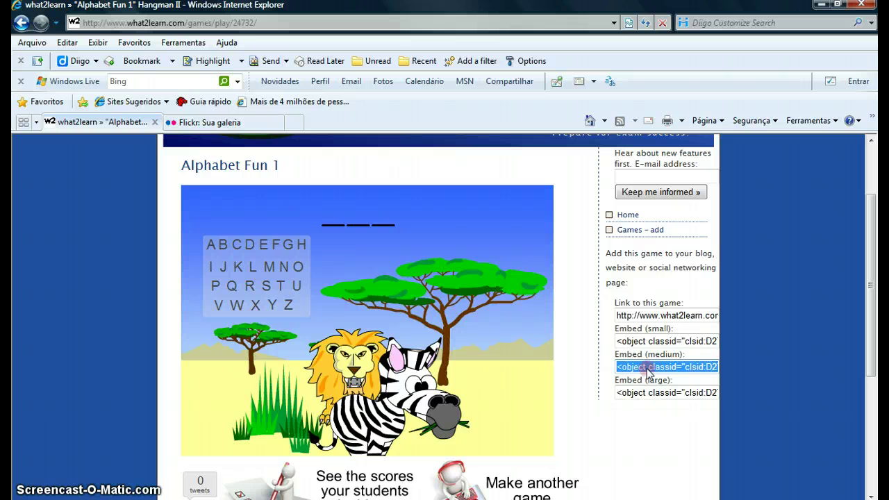
right_click(646, 370)
left_click(688, 280)
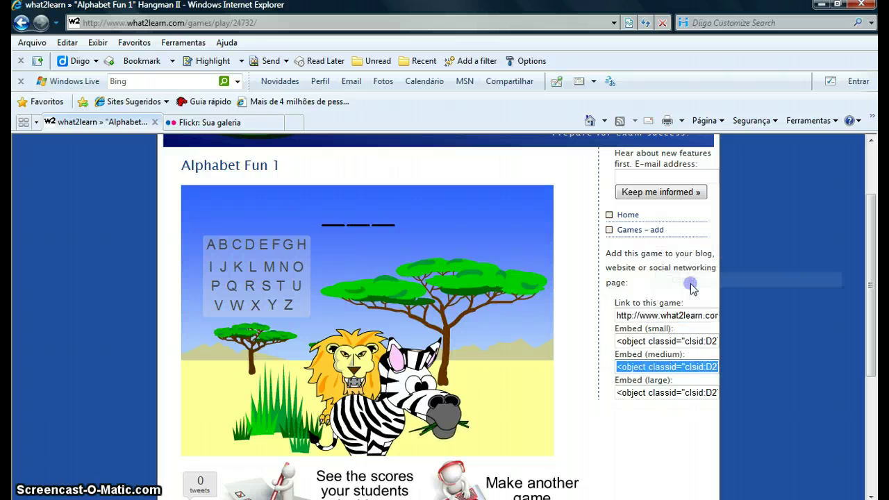
Step: Paste the game's embed code into the blank Word document
key("alt+Tab")
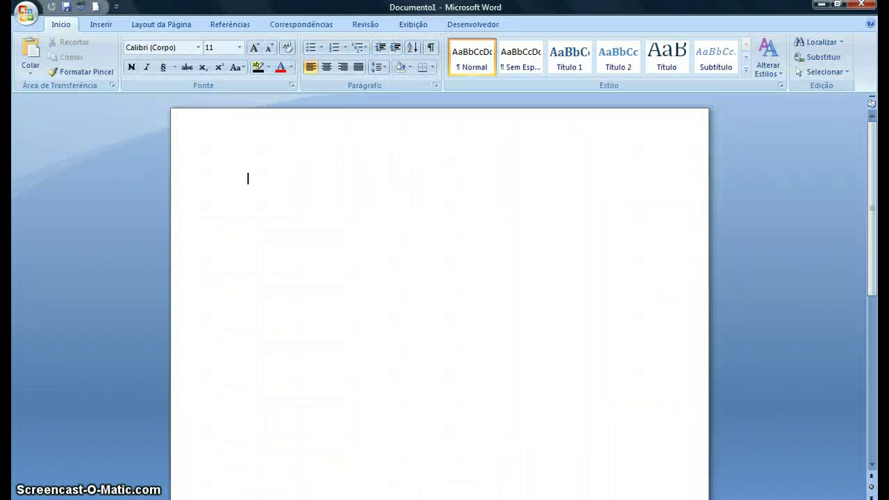
left_click(328, 182)
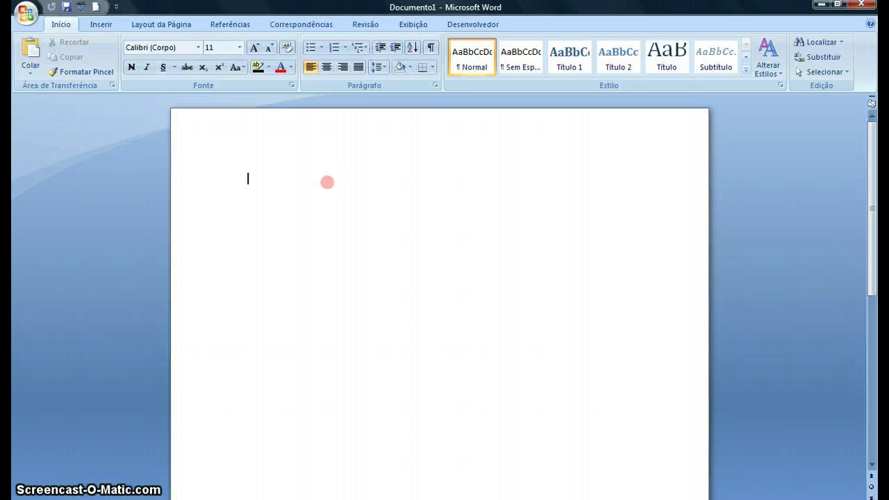
right_click(328, 182)
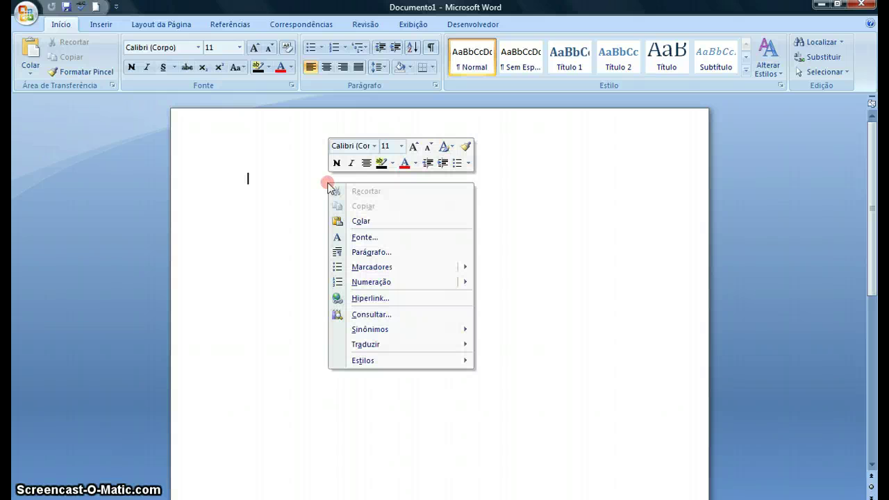
left_click(349, 221)
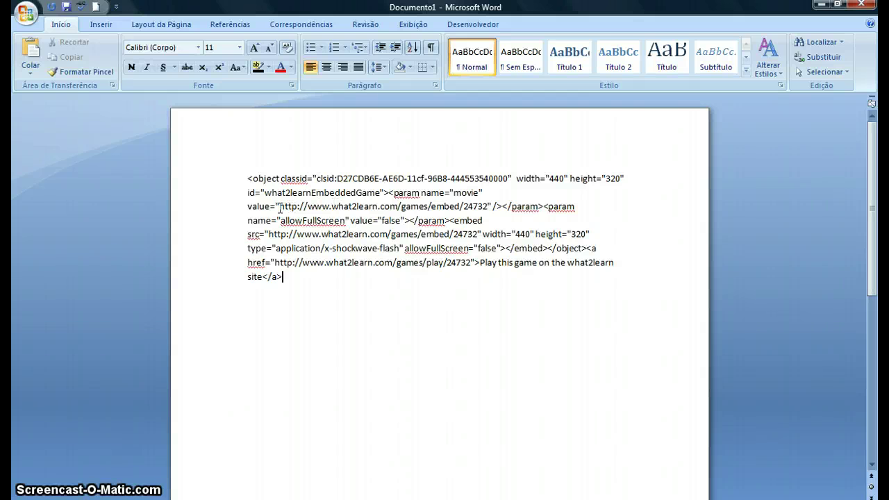
Step: Copy the movie URL after value= and bring up the blank PowerPoint presentation
left_click_drag(278, 207, 476, 204)
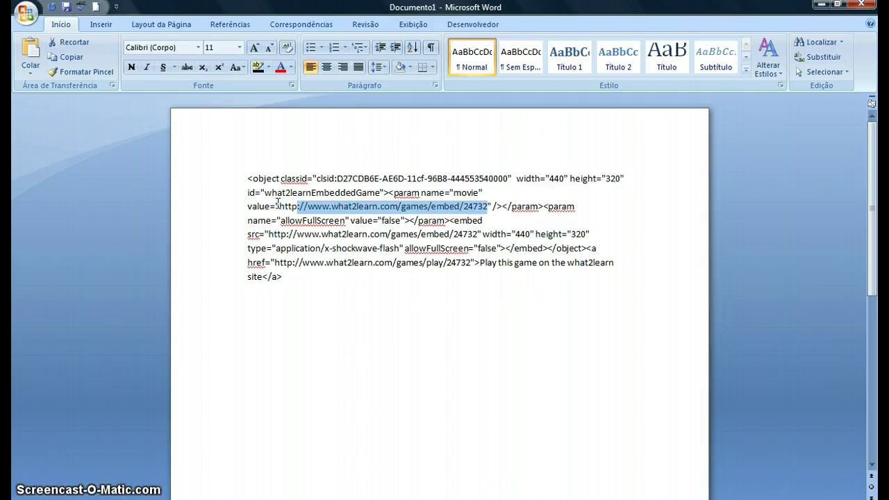
left_click_drag(278, 203, 486, 210)
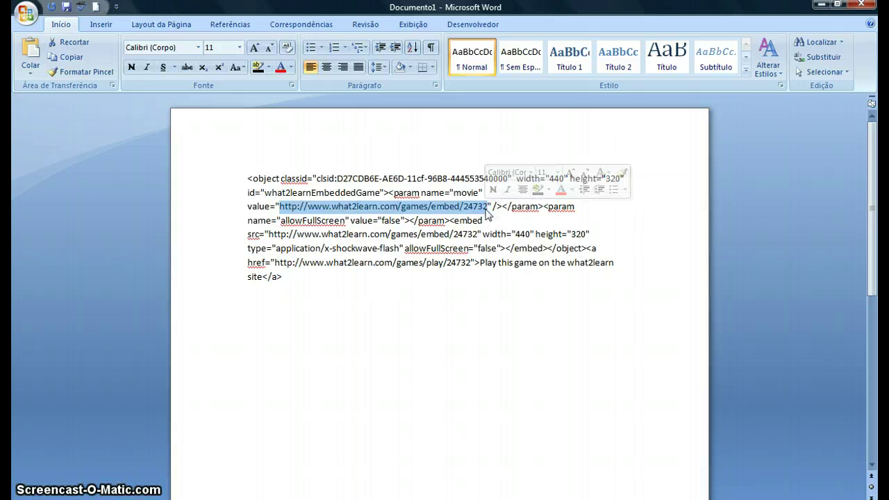
right_click(479, 206)
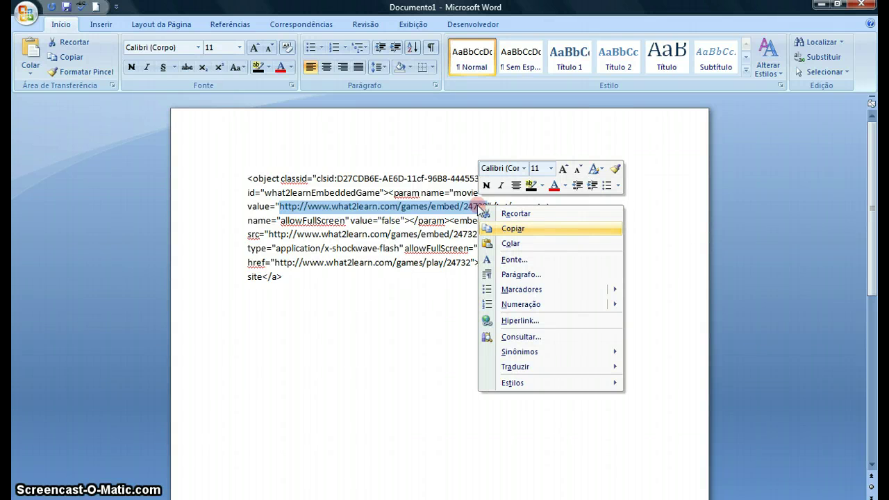
left_click(487, 228)
scroll(487, 229, "down", 2)
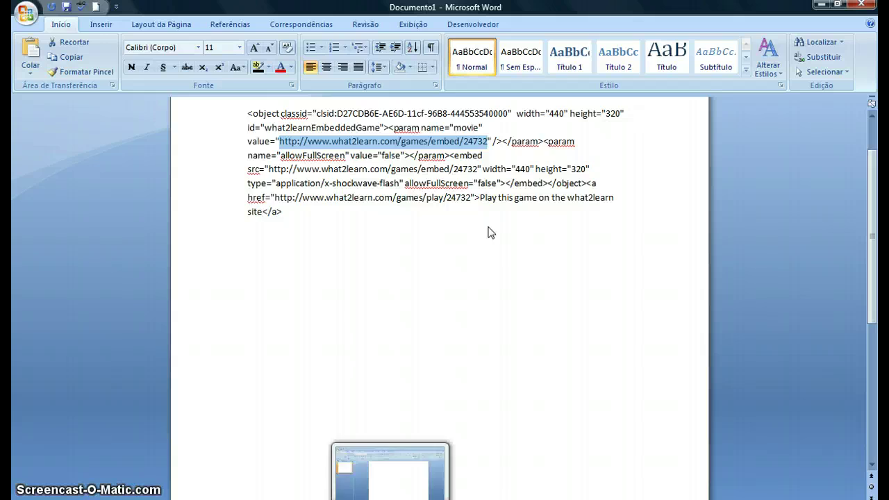
left_click(391, 472)
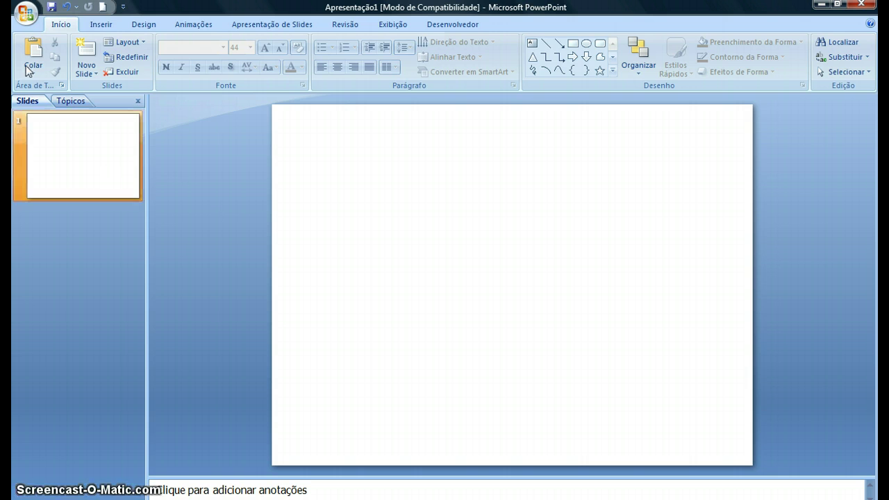
left_click(26, 15)
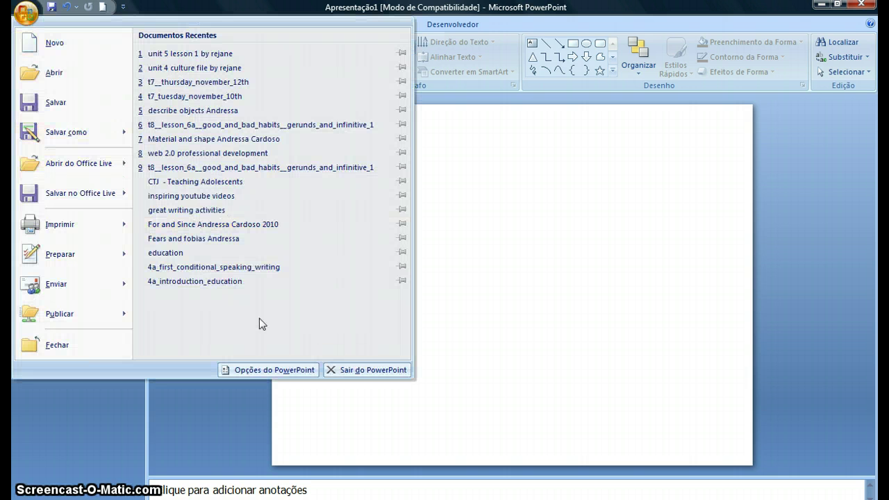
left_click(274, 370)
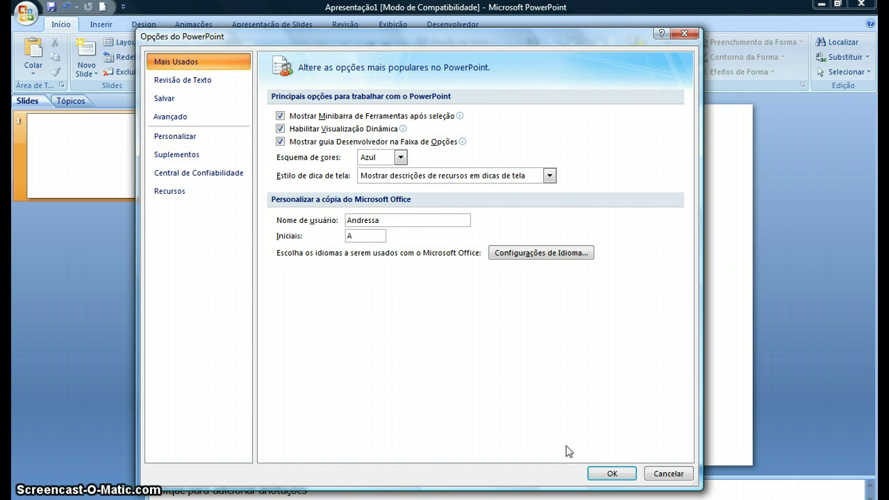
left_click(611, 476)
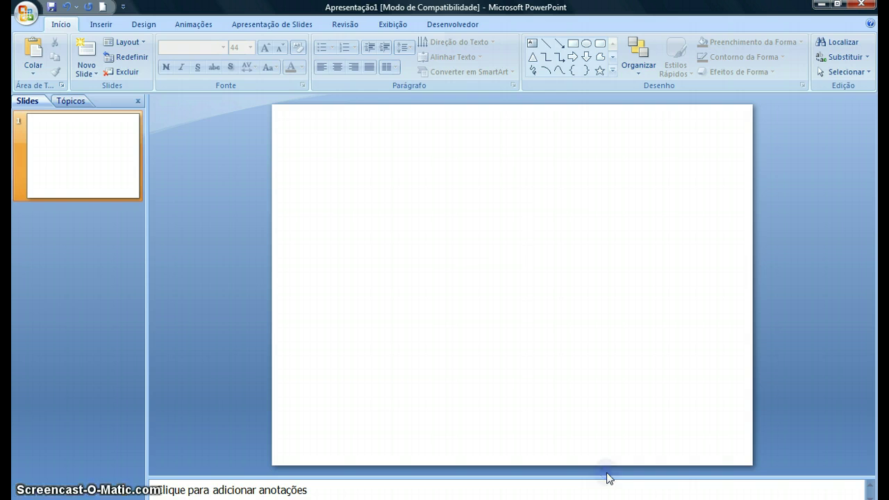
Step: Choose Shockwave Flash Object from the Desenvolvedor tab's Mais Controles list
left_click(452, 26)
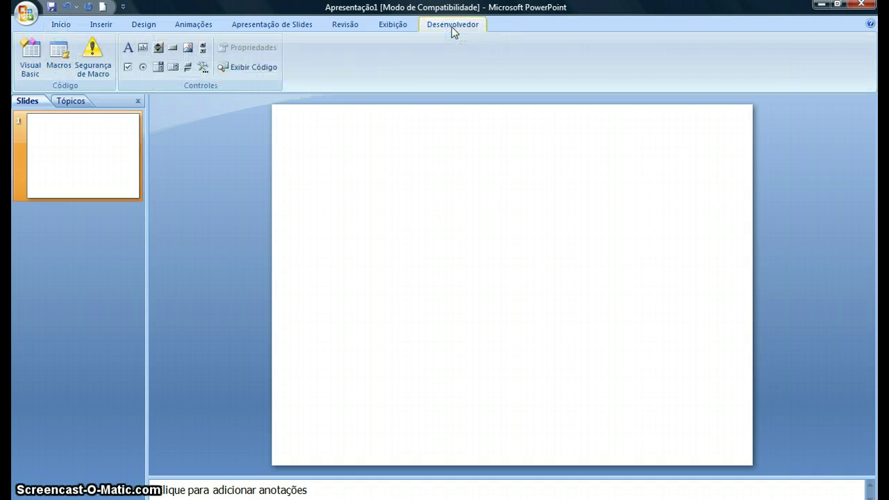
left_click(203, 68)
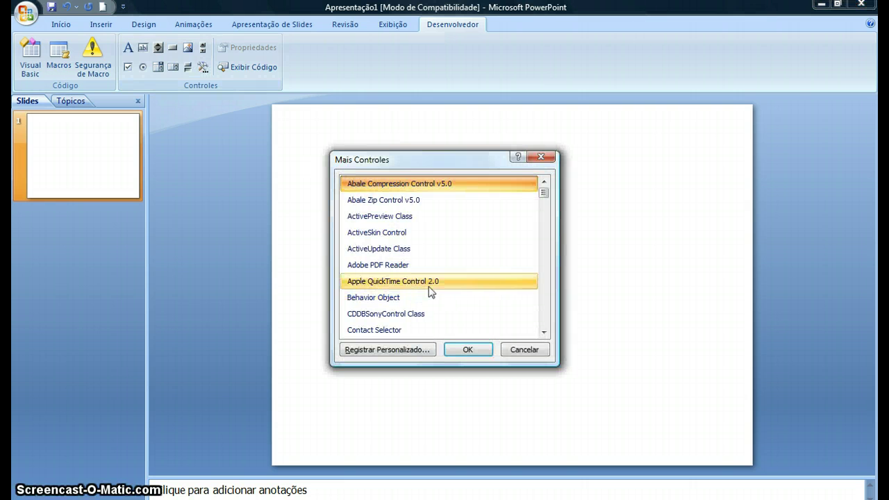
left_click_drag(542, 192, 536, 299)
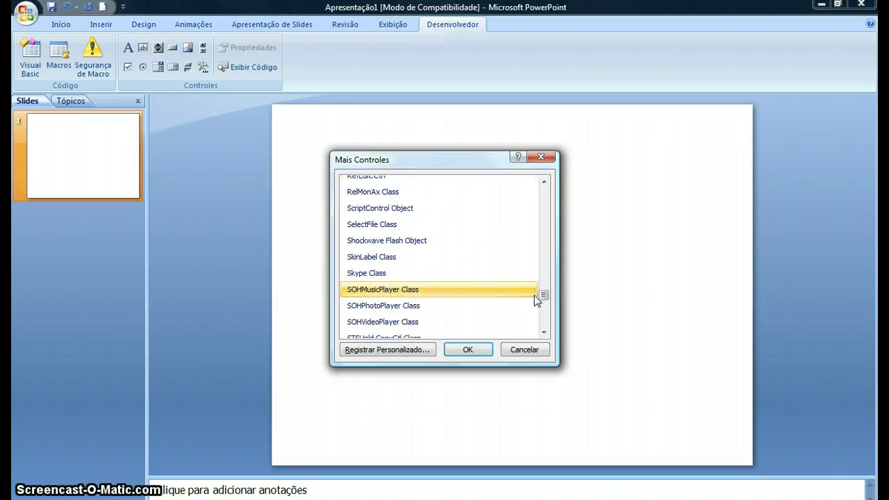
left_click(508, 317)
left_click(506, 304)
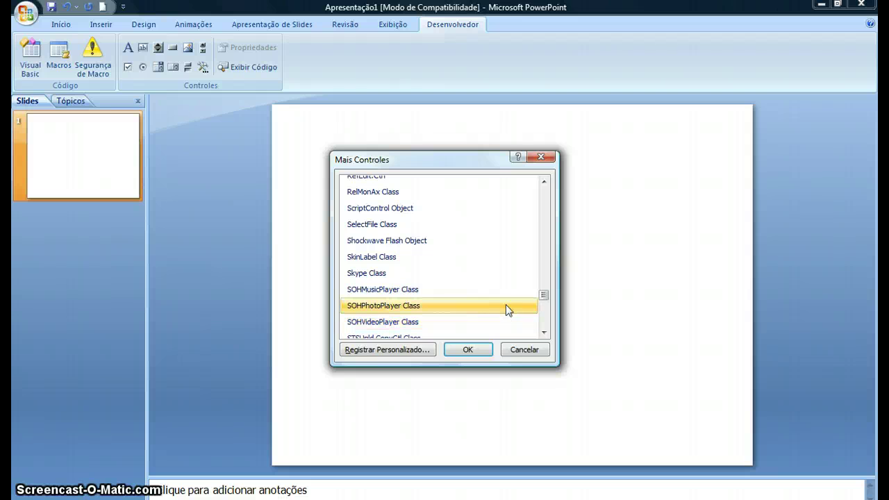
left_click(505, 243)
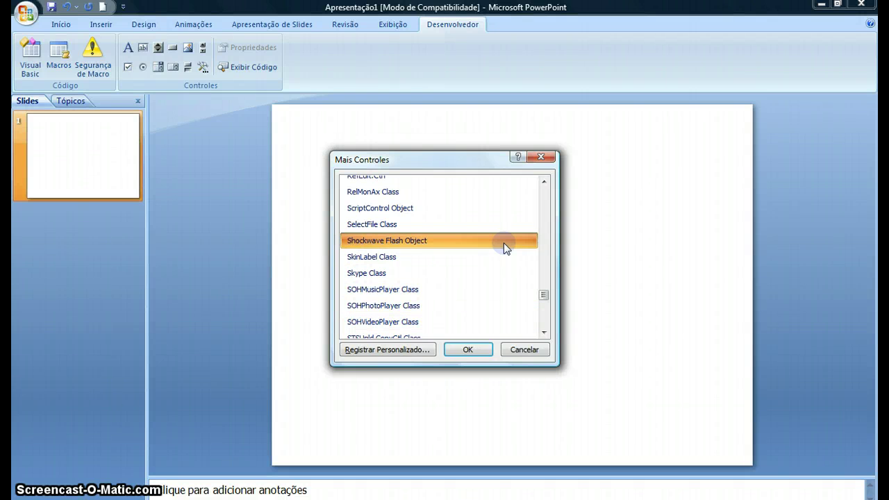
Step: Draw the Shockwave Flash control across the middle of the slide
left_click(464, 351)
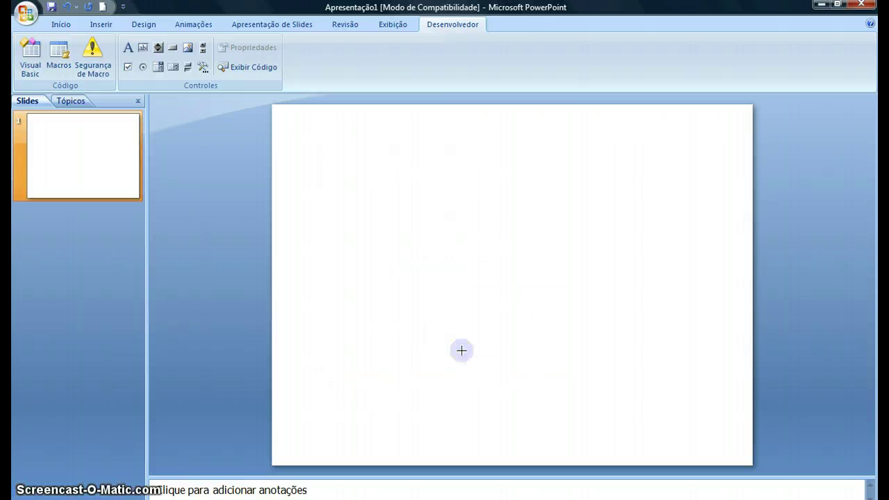
left_click(329, 195)
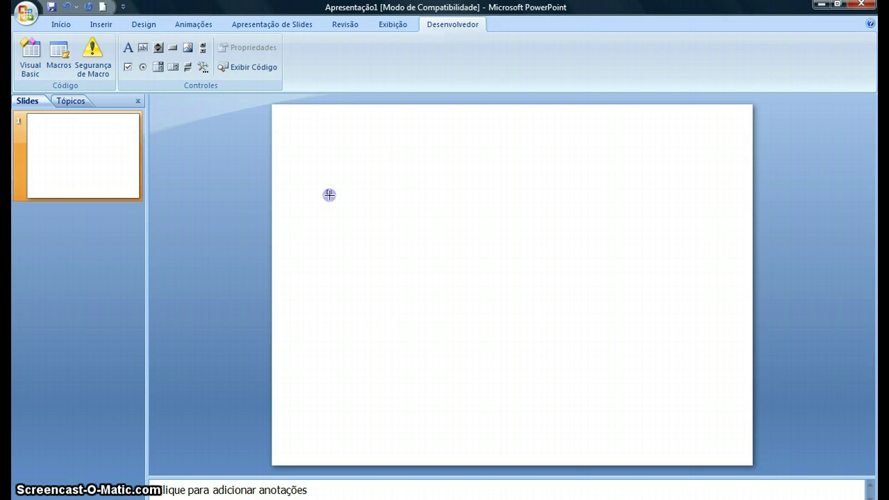
left_click_drag(330, 194, 671, 399)
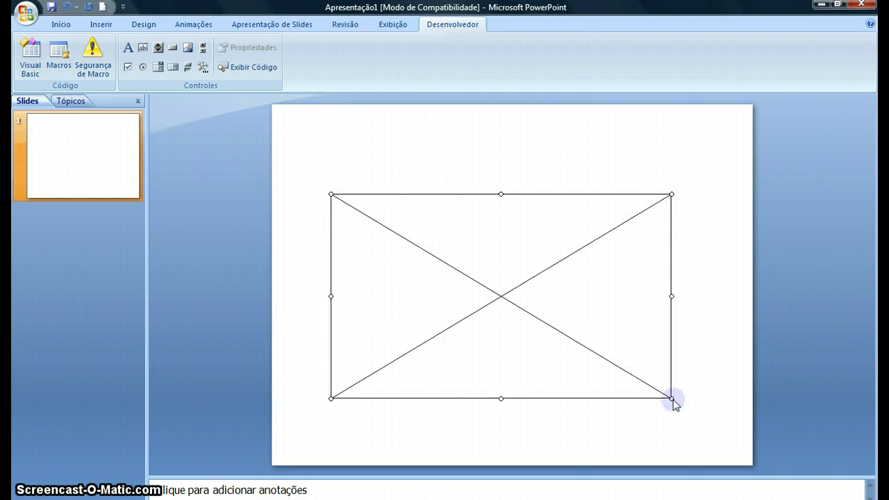
Step: Paste the game URL into the Flash control's Movie property
right_click(467, 262)
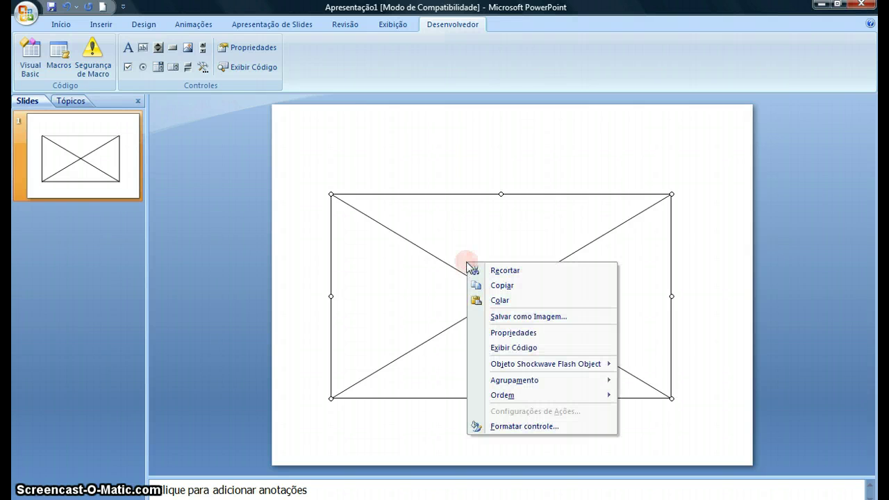
left_click(499, 333)
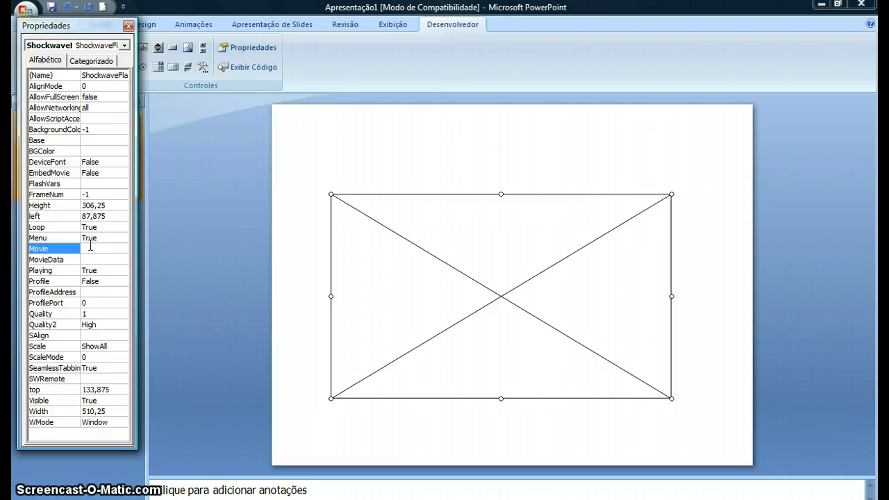
right_click(91, 247)
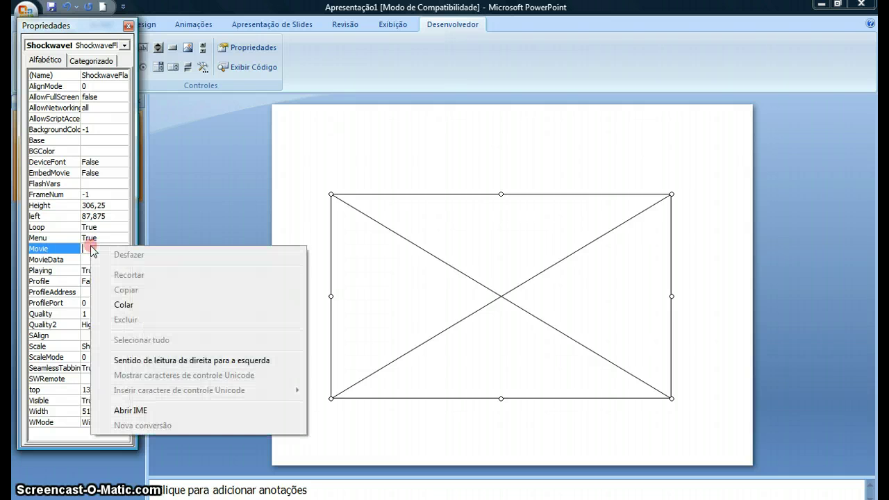
left_click(123, 305)
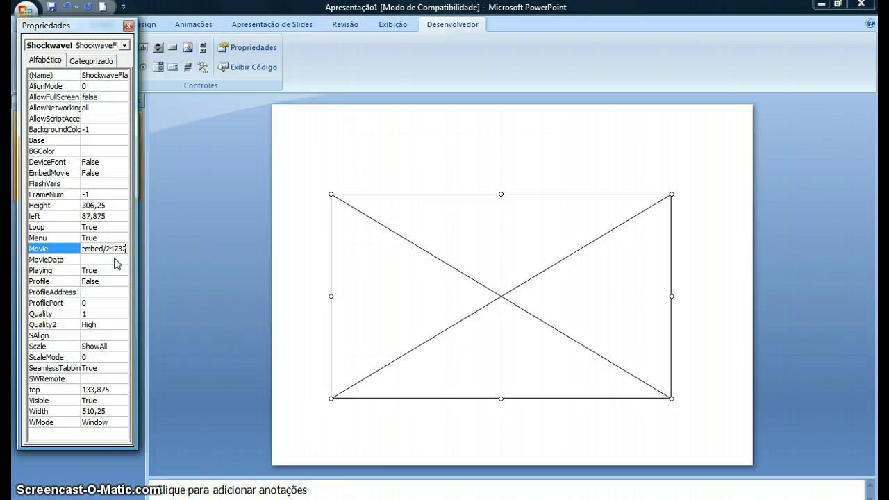
key("Home")
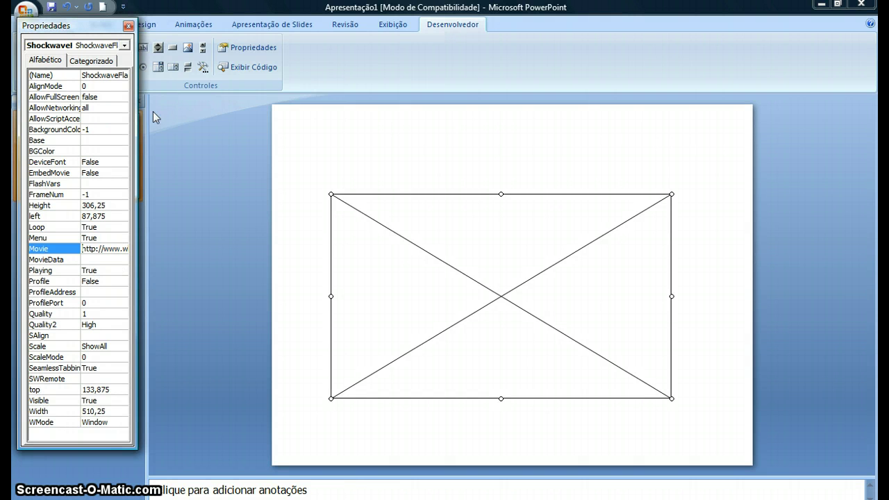
left_click(309, 233)
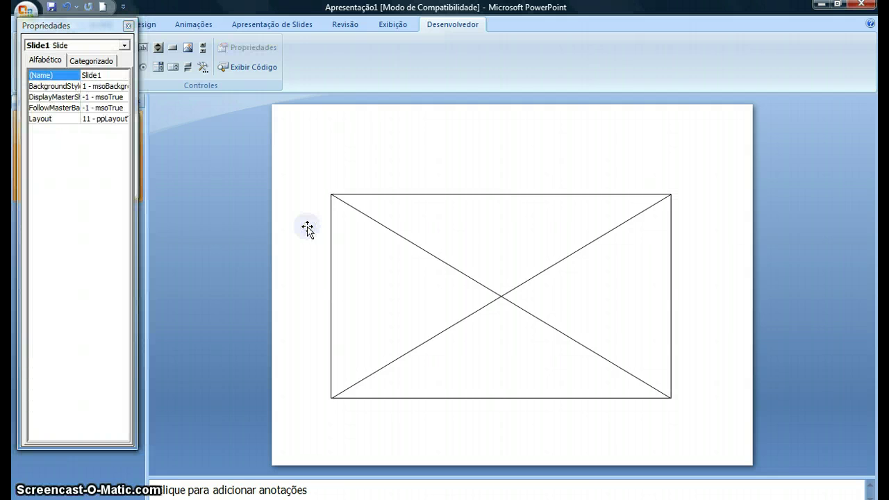
left_click(399, 260)
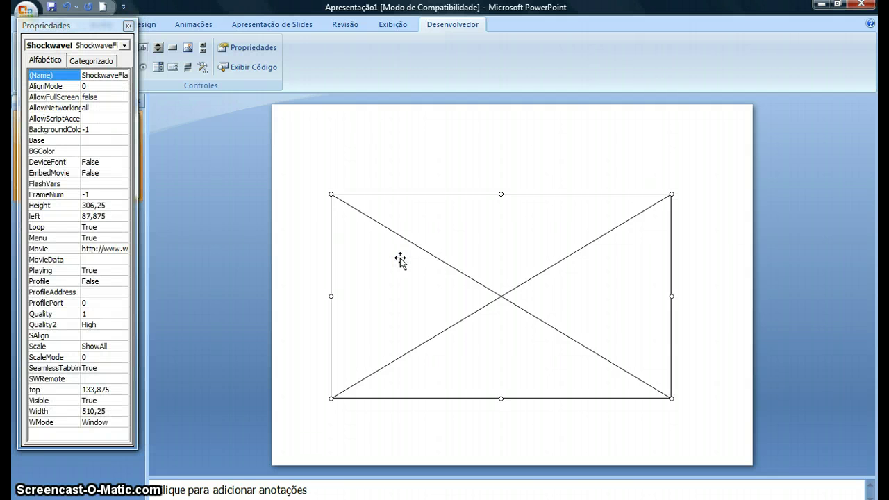